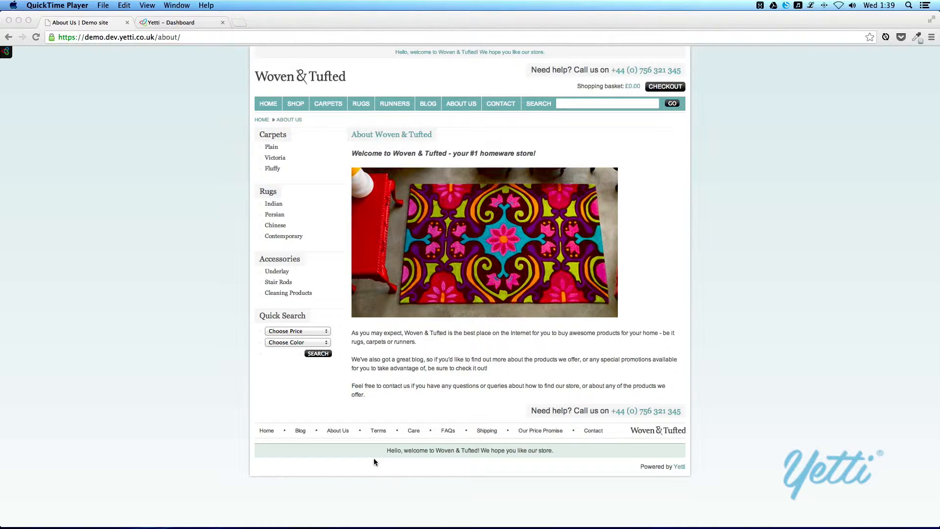
Browse the storefront's shop products, including the second page of the listing.
{"action": "left_click", "coordinate": [290, 100]}
{"action": "left_click", "coordinate": [291, 102]}
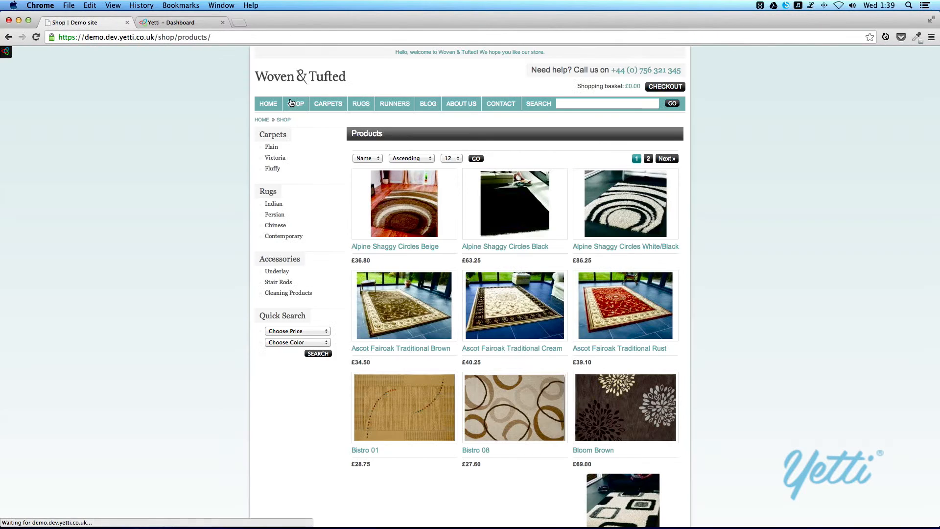
{"action": "left_click", "coordinate": [649, 159]}
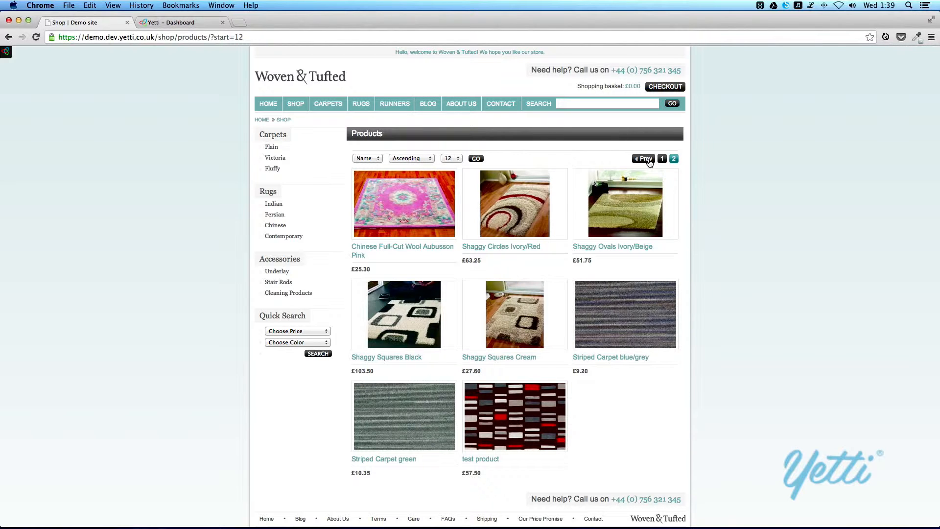
Switch to the Yetti admin, open the Products item list and look through the existing products.
{"action": "left_click", "coordinate": [206, 23]}
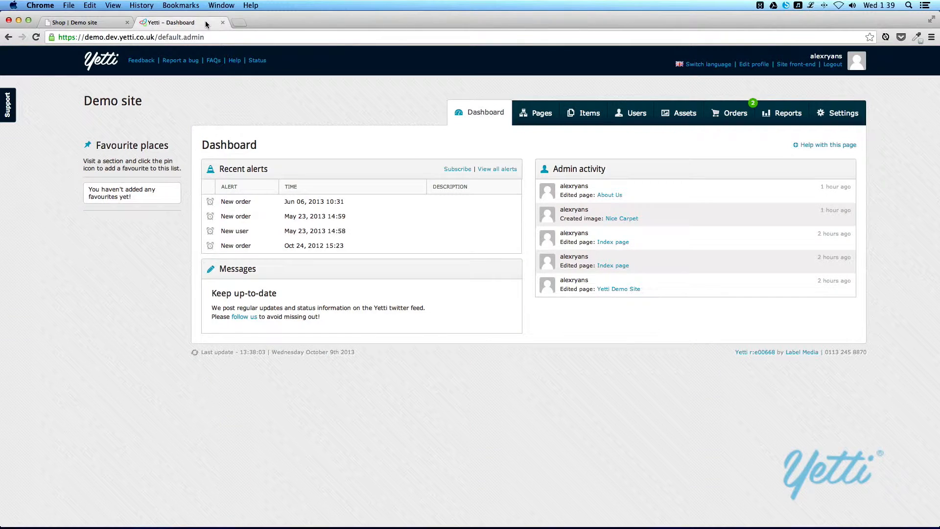
{"action": "mouse_move", "coordinate": [607, 114]}
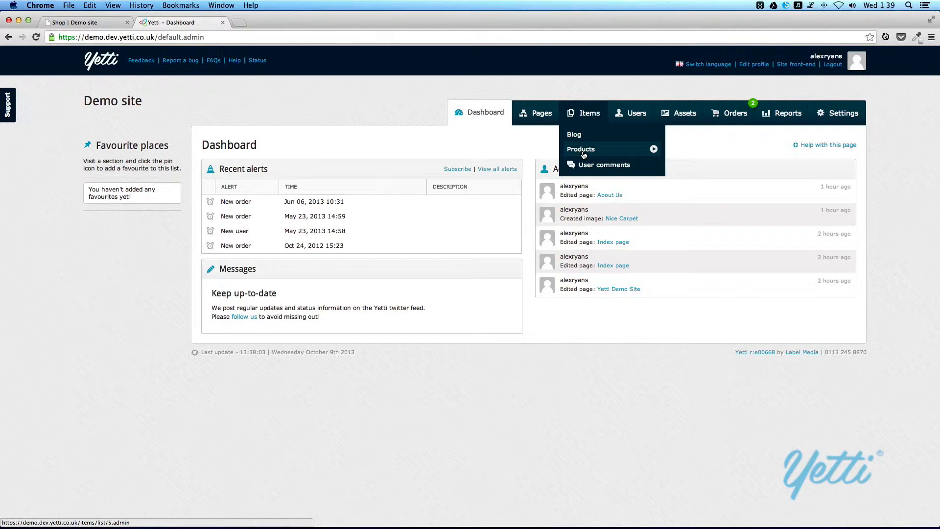
{"action": "left_click", "coordinate": [583, 155]}
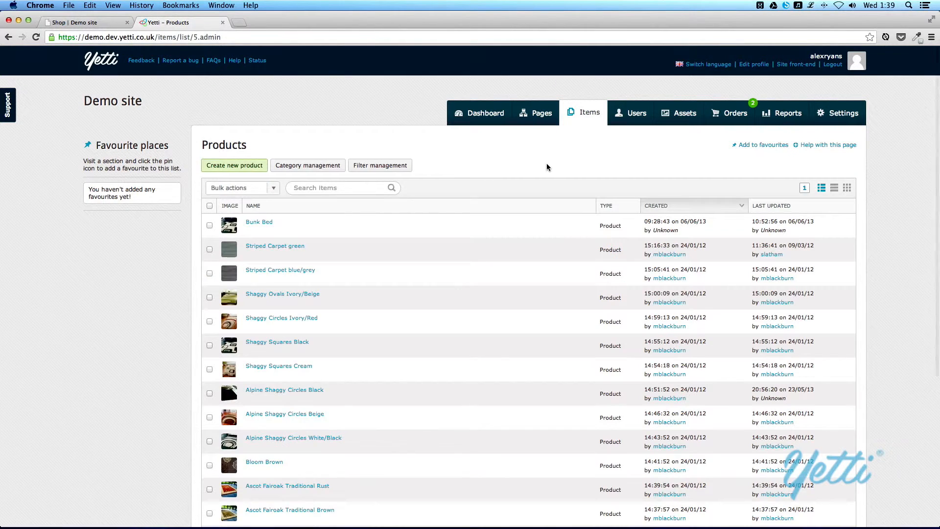
{"action": "scroll", "coordinate": [547, 167], "scroll_direction": "down", "scroll_amount": 2}
{"action": "scroll", "coordinate": [547, 166], "scroll_direction": "down", "scroll_amount": 5}
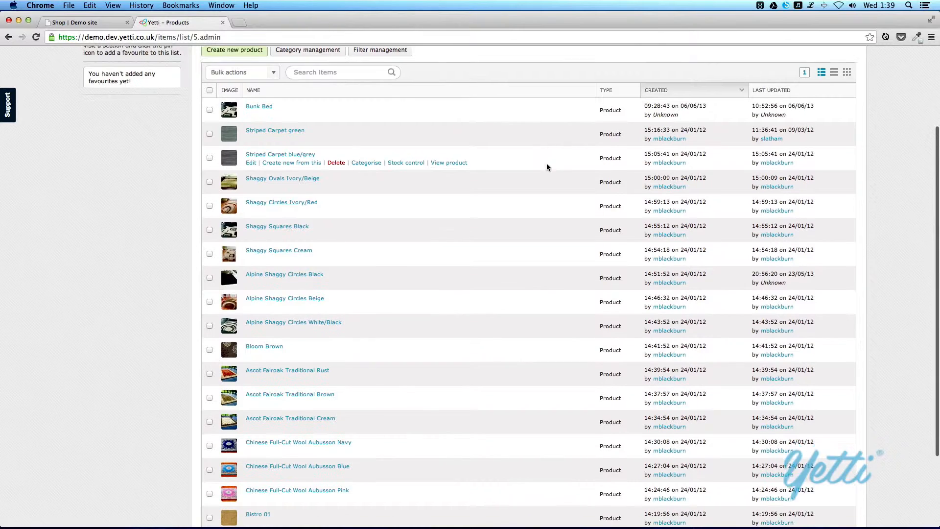
{"action": "scroll", "coordinate": [547, 167], "scroll_direction": "down", "scroll_amount": 2}
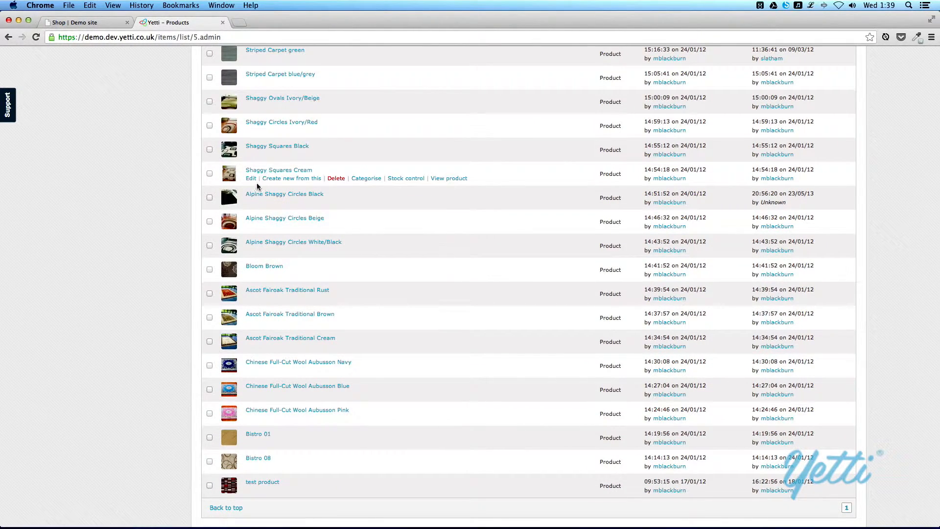
{"action": "scroll", "coordinate": [394, 316], "scroll_direction": "up", "scroll_amount": 8}
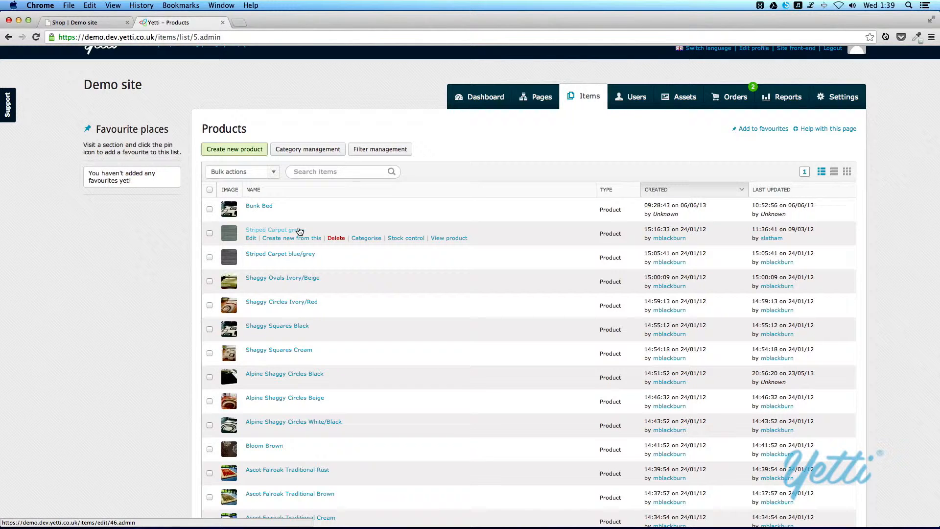
Start a new product and name it "Nice Red Carpet".
{"action": "left_click", "coordinate": [234, 154]}
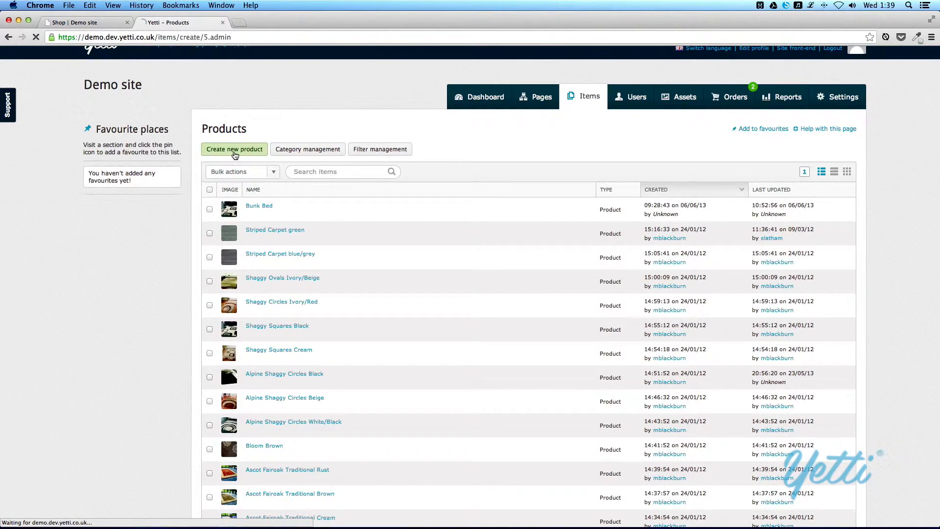
{"action": "left_click", "coordinate": [353, 212]}
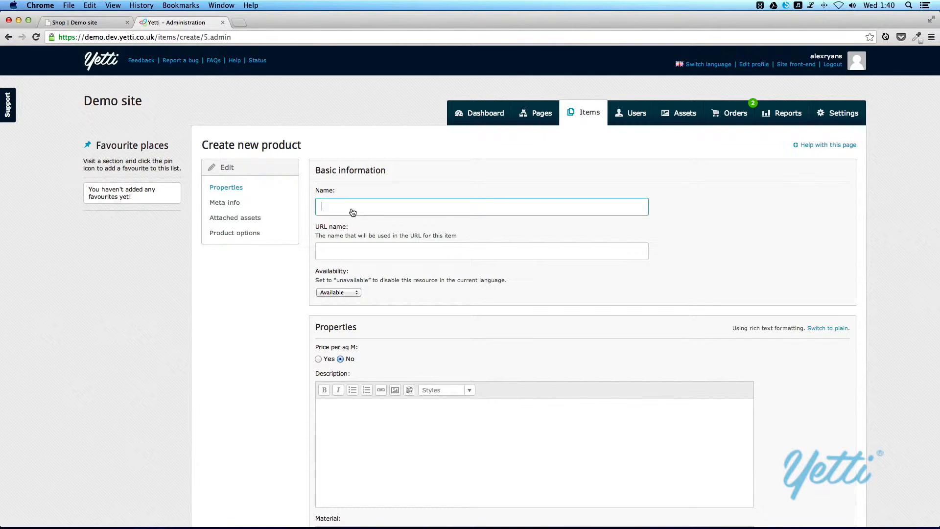
{"action": "type", "text": "Nice Red Carpet"}
{"action": "left_click", "coordinate": [374, 250]}
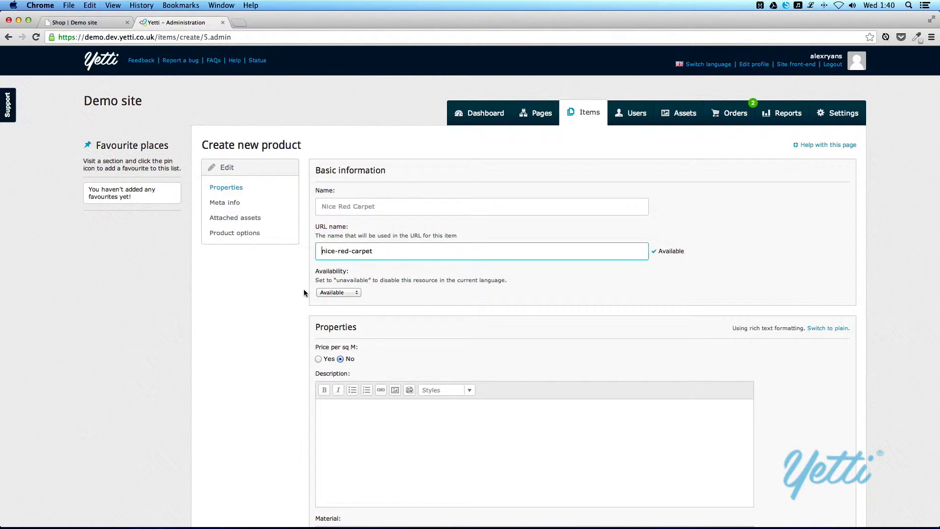
Change the product's name to "Nice Red Rug".
{"action": "scroll", "coordinate": [303, 289], "scroll_direction": "down", "scroll_amount": 3}
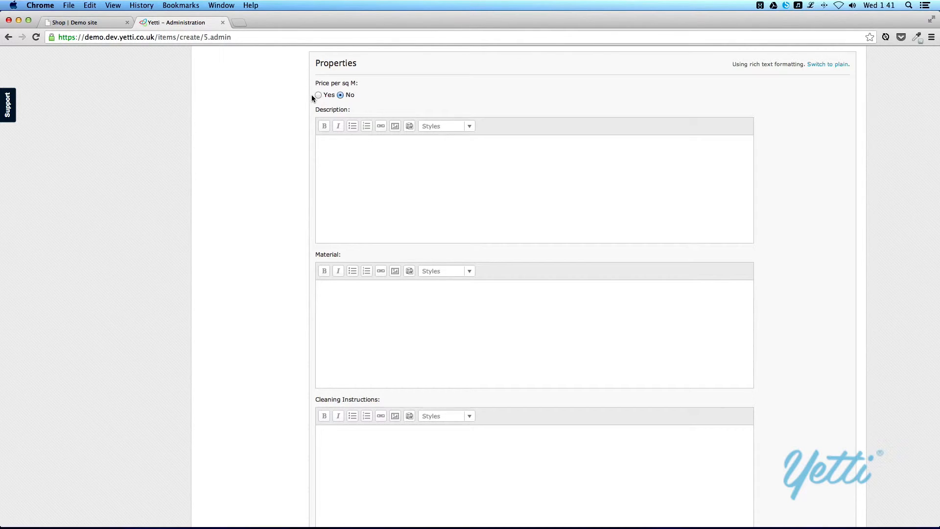
{"action": "scroll", "coordinate": [312, 95], "scroll_direction": "up", "scroll_amount": 10}
{"action": "left_click", "coordinate": [370, 197]}
{"action": "double_click", "coordinate": [370, 196]}
{"action": "type", "text": "Rug"}
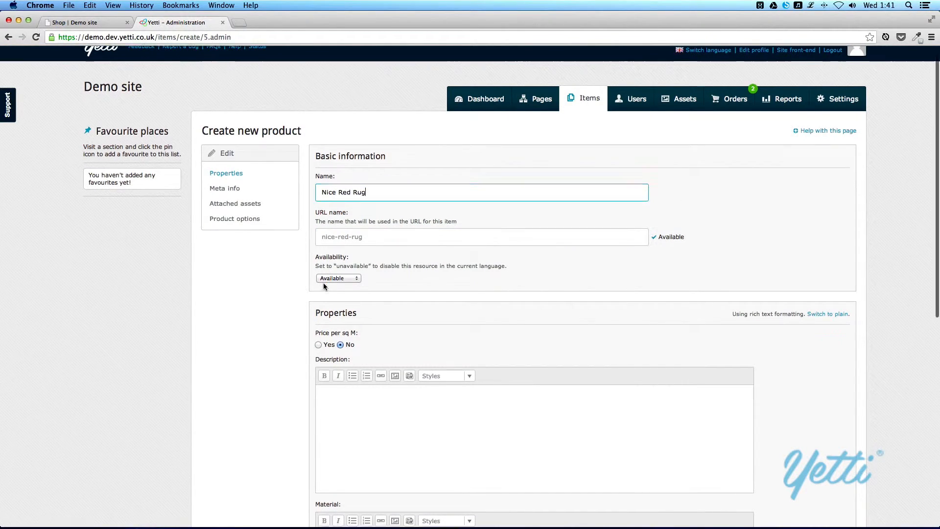
Describe it as "This is a fantastic new rug.", fill in material "30% polyester, 100% awesome!" and cleaning instructions, and try to publish the product.
{"action": "scroll", "coordinate": [324, 284], "scroll_direction": "down", "scroll_amount": 5}
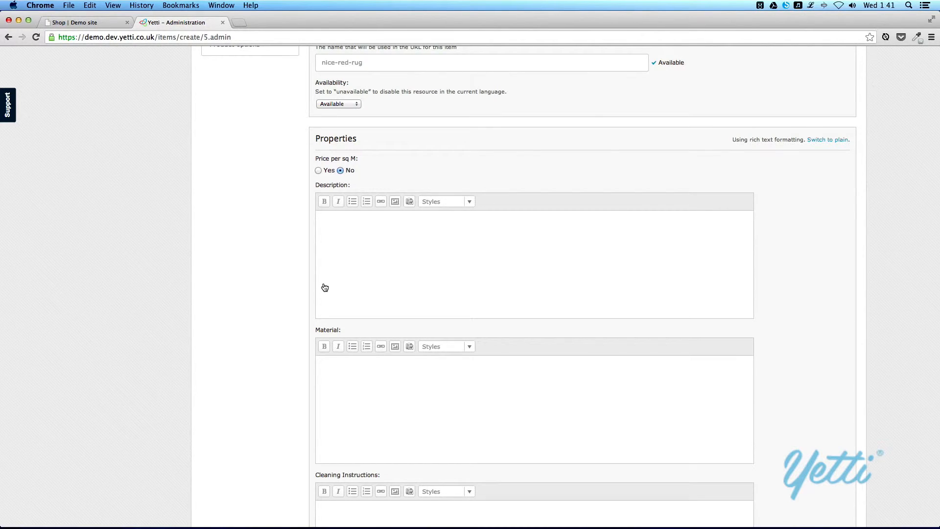
{"action": "left_click", "coordinate": [351, 277]}
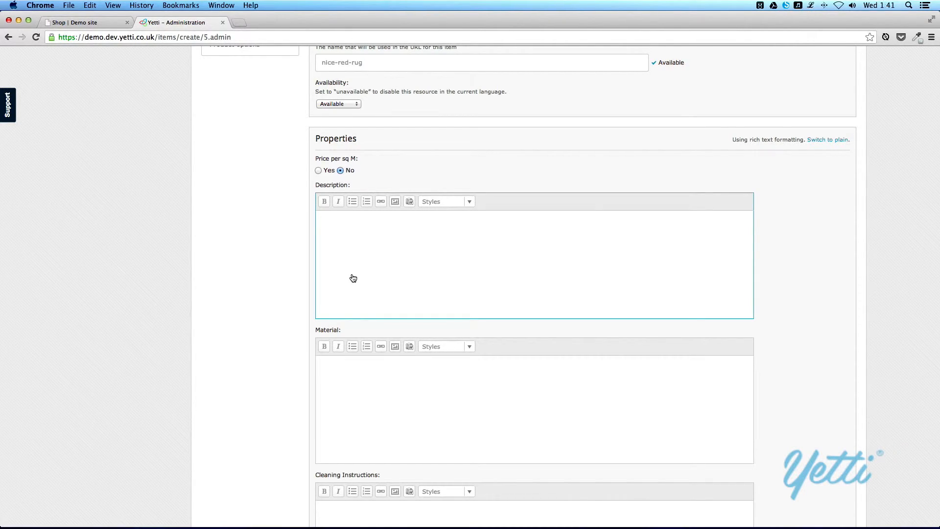
{"action": "type", "text": "This is a fantastic new rufg."}
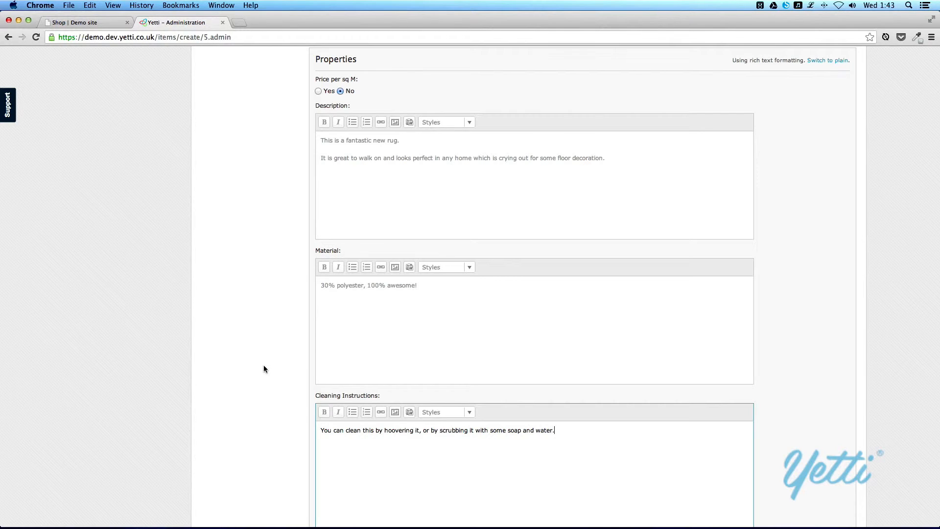
{"action": "scroll", "coordinate": [264, 368], "scroll_direction": "down", "scroll_amount": 5}
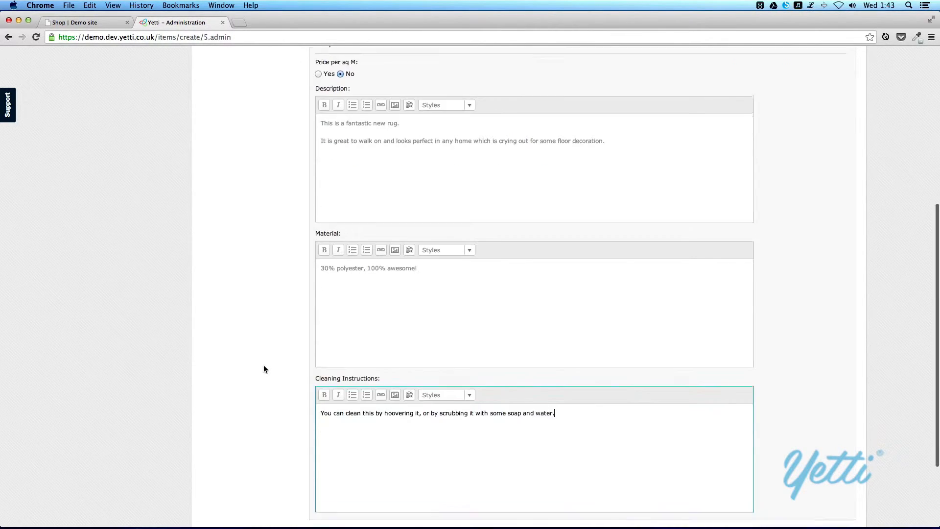
{"action": "left_click", "coordinate": [345, 491]}
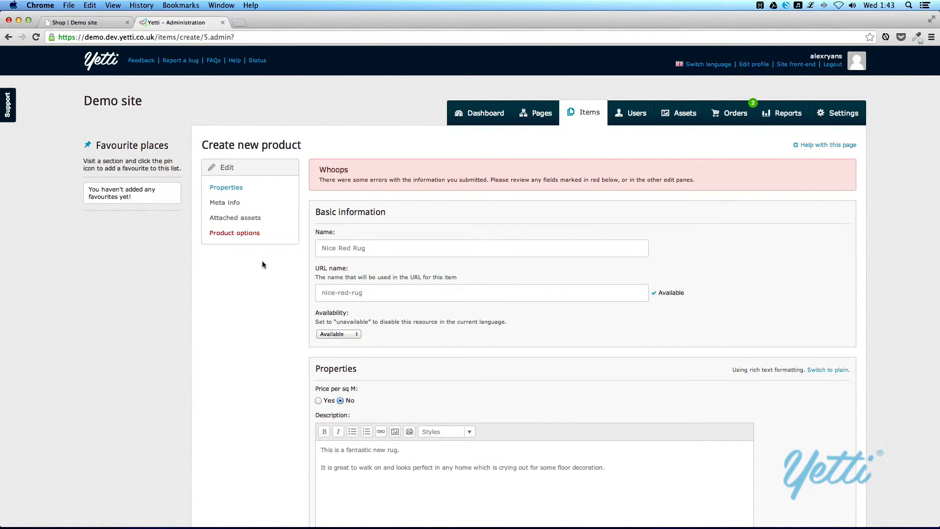
Attach the existing Nice Carpet image to the product as-is and set its alternative text to "Nice carpet".
{"action": "left_click", "coordinate": [243, 219]}
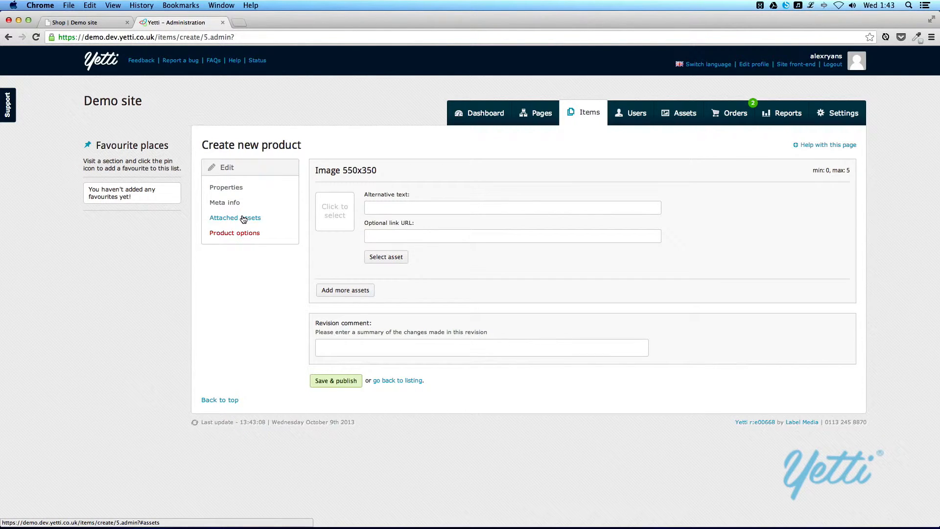
{"action": "left_click", "coordinate": [332, 208]}
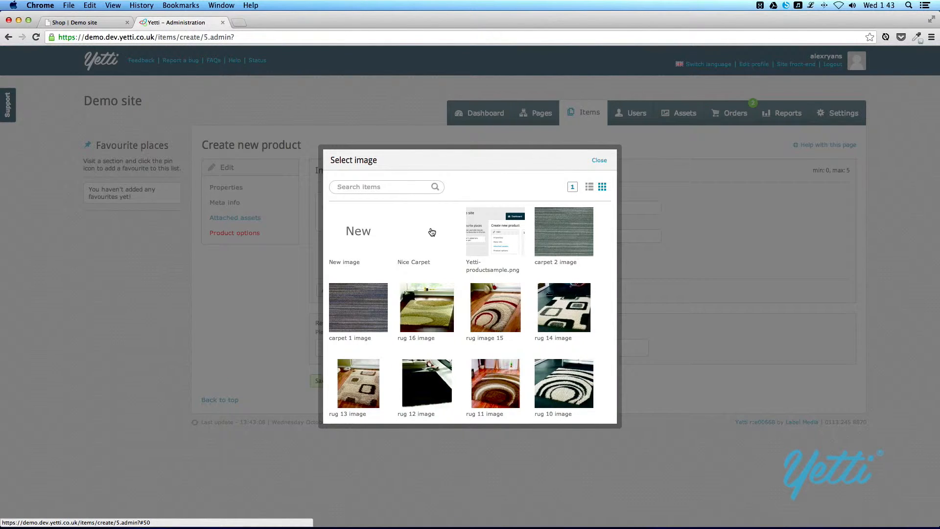
{"action": "left_click", "coordinate": [420, 266]}
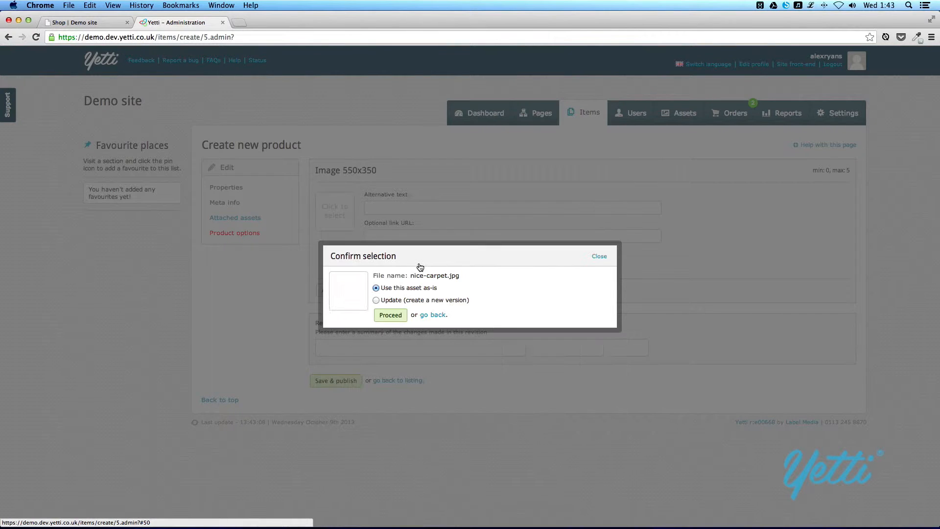
{"action": "left_click", "coordinate": [402, 316]}
{"action": "left_click", "coordinate": [391, 206]}
{"action": "type", "text": "Nice carpetr"}
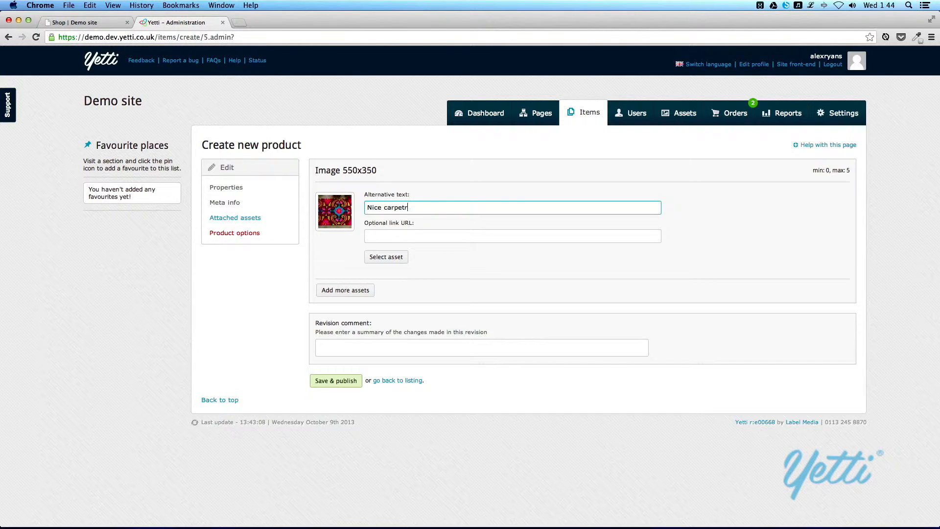
{"action": "key", "text": "BackSpace"}
Set the product weight to 1 and keep the VAT rate at UK standard – 15%.
{"action": "left_click", "coordinate": [243, 233]}
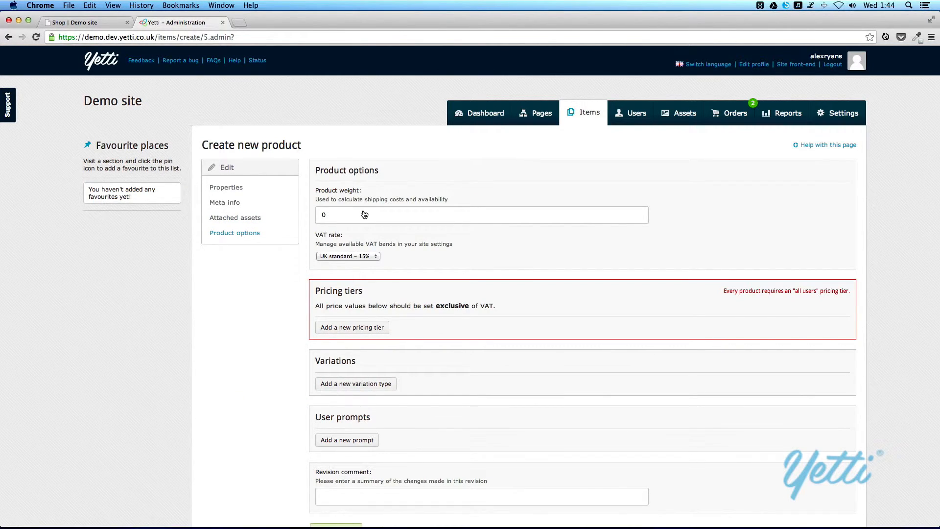
{"action": "left_click", "coordinate": [348, 211]}
{"action": "double_click", "coordinate": [321, 214]}
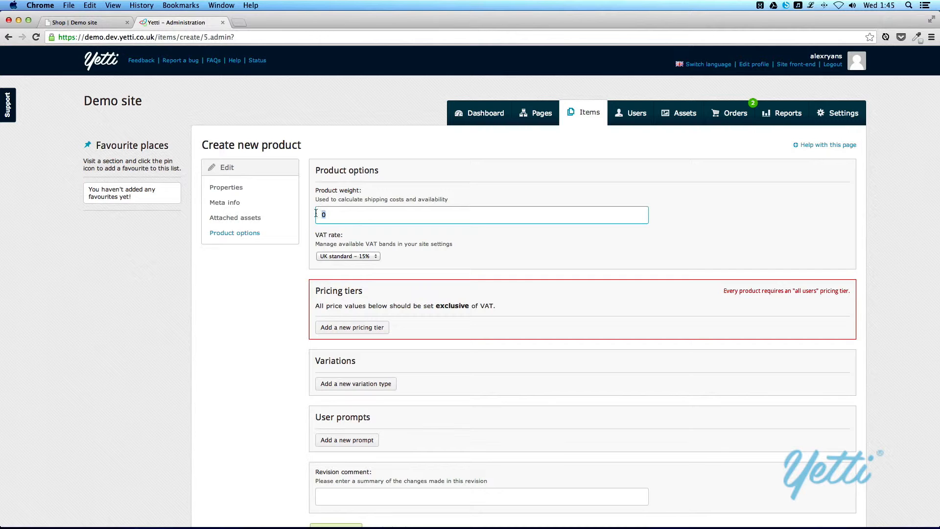
{"action": "type", "text": "10"}
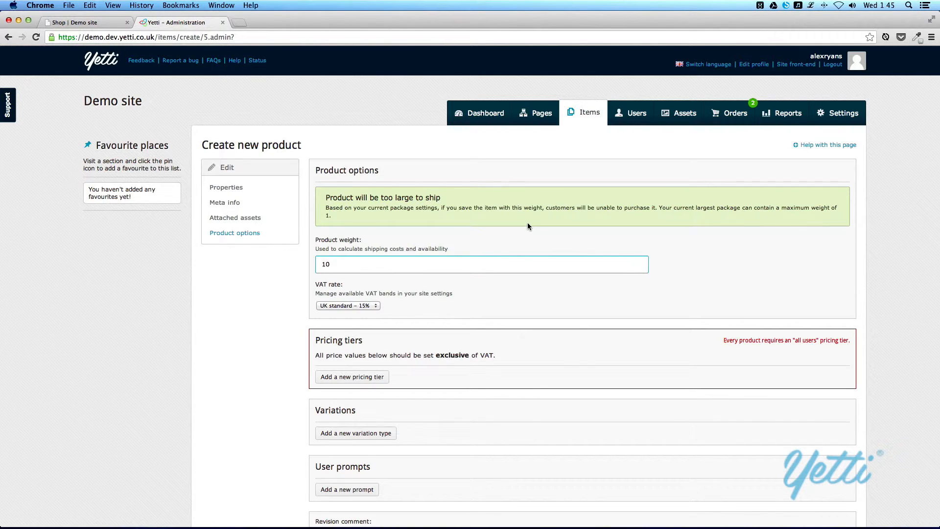
{"action": "key", "text": "BackSpace"}
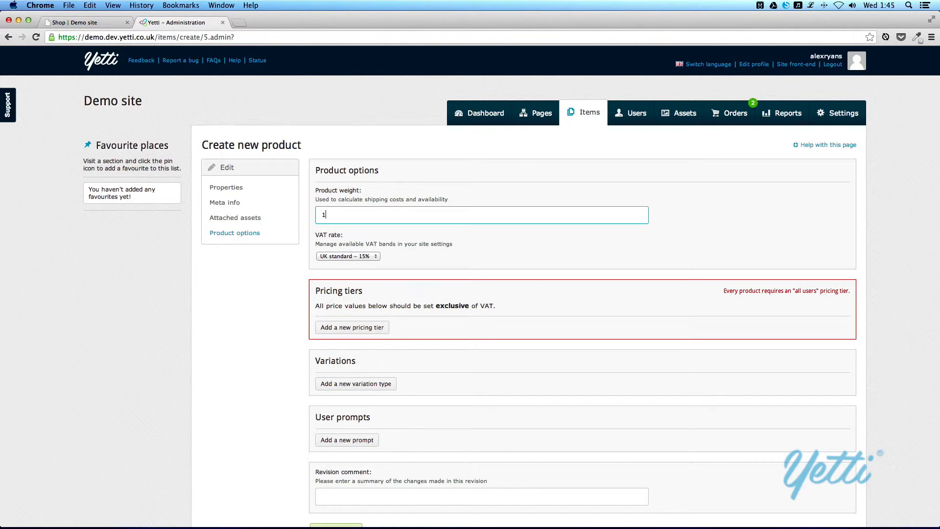
{"action": "left_click", "coordinate": [366, 257]}
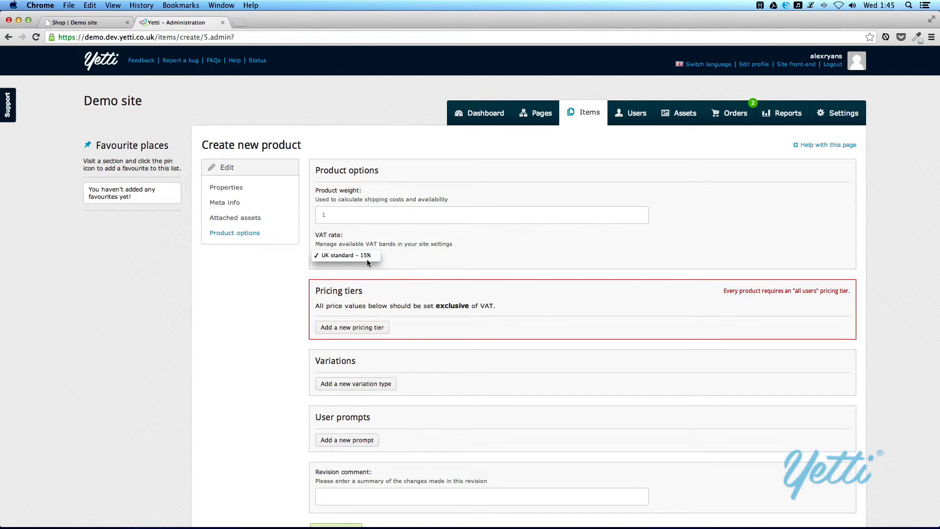
{"action": "left_click", "coordinate": [413, 268]}
{"action": "scroll", "coordinate": [413, 268], "scroll_direction": "down", "scroll_amount": 1}
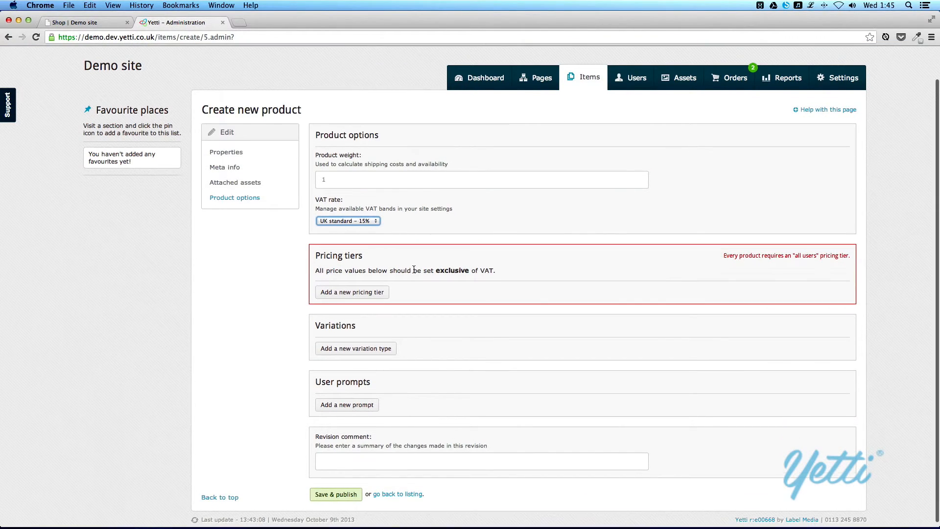
Add a pricing tier for all users with a price of 15.00.
{"action": "left_click", "coordinate": [352, 289]}
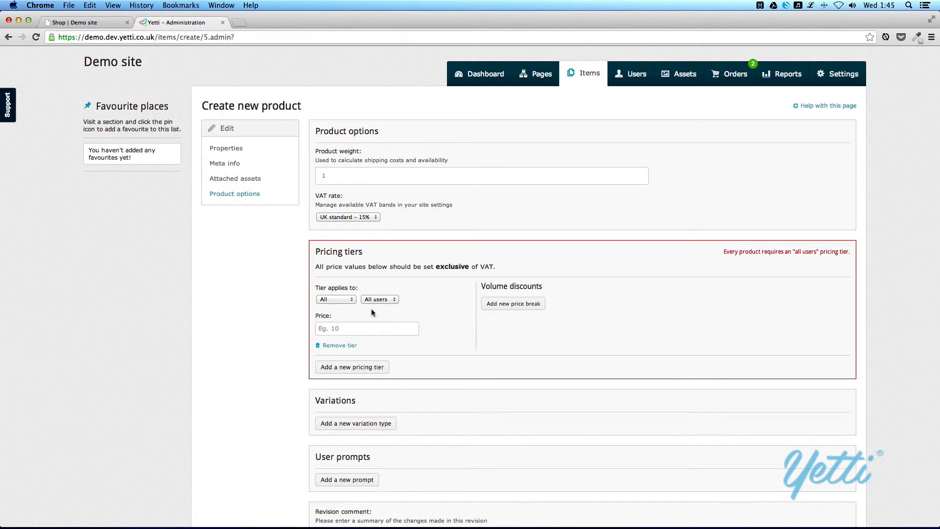
{"action": "left_click", "coordinate": [363, 332]}
{"action": "type", "text": "15.000"}
{"action": "key", "text": "BackSpace"}
{"action": "key", "text": "BackSpace"}
{"action": "type", "text": "0"}
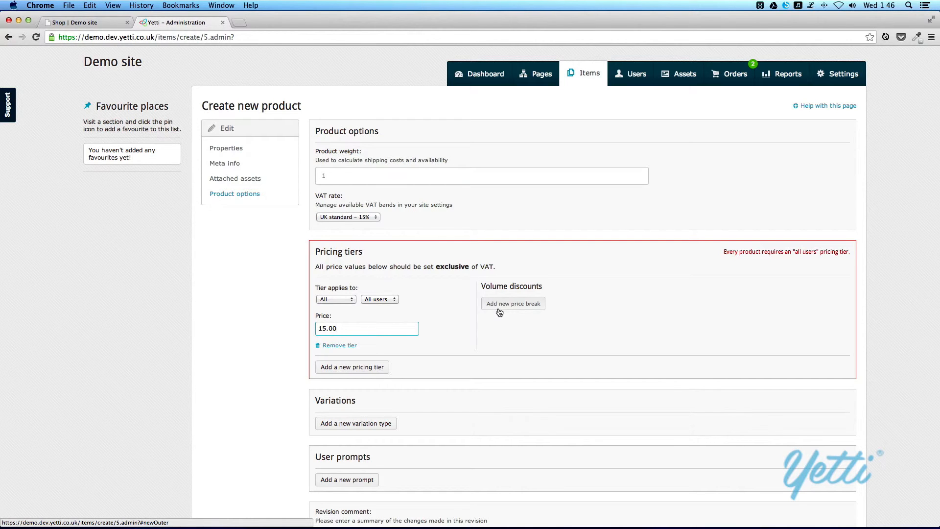
Add a new variation type to the product with its name left blank.
{"action": "scroll", "coordinate": [499, 312], "scroll_direction": "down", "scroll_amount": 3}
{"action": "left_click", "coordinate": [392, 346]}
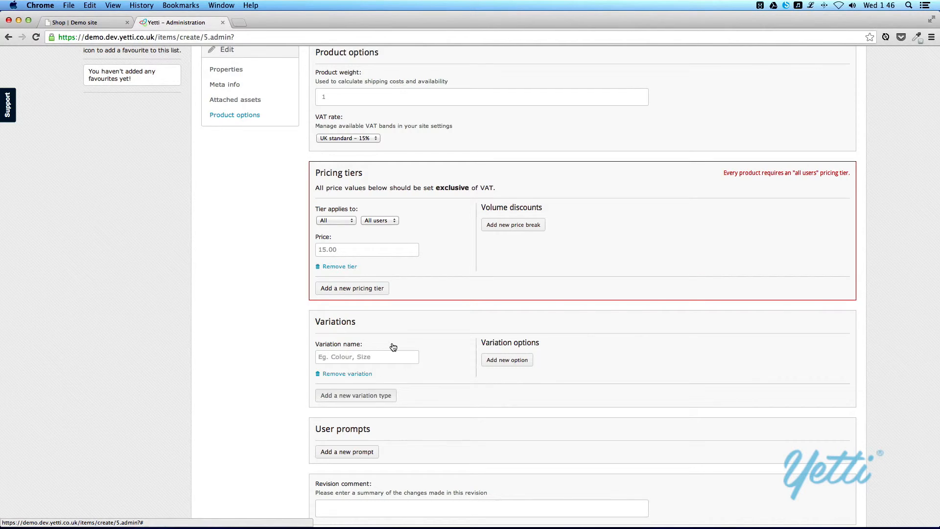
{"action": "left_click", "coordinate": [386, 358]}
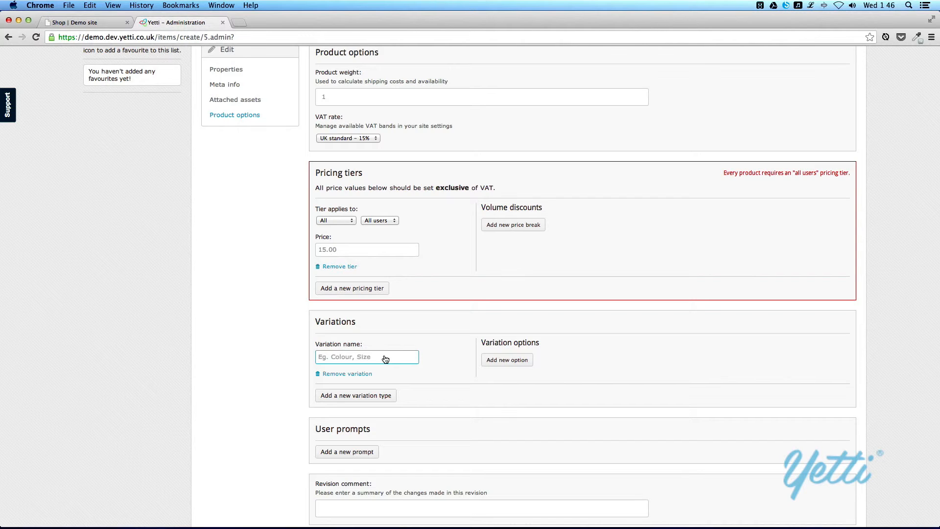
Set the product's meta information title to "Nice red rug".
{"action": "scroll", "coordinate": [385, 357], "scroll_direction": "up", "scroll_amount": 2}
{"action": "left_click", "coordinate": [231, 136]}
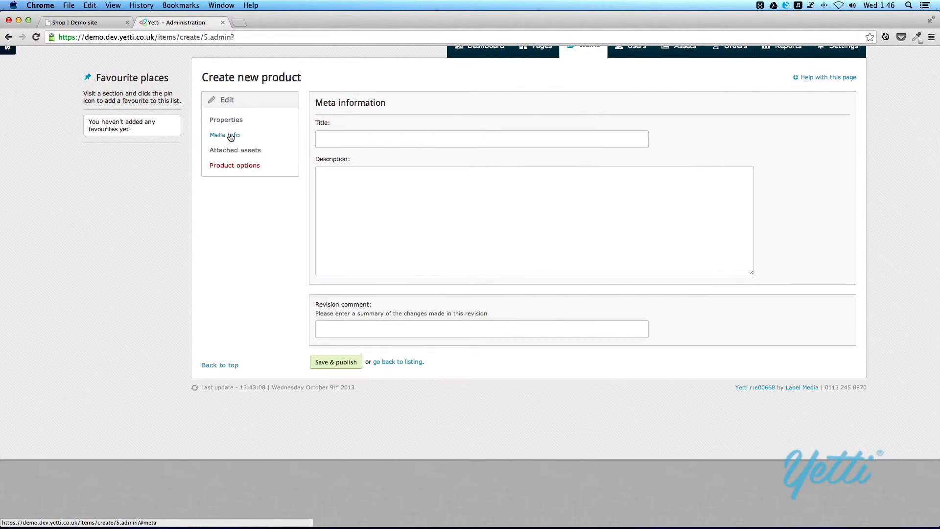
{"action": "left_click", "coordinate": [377, 143]}
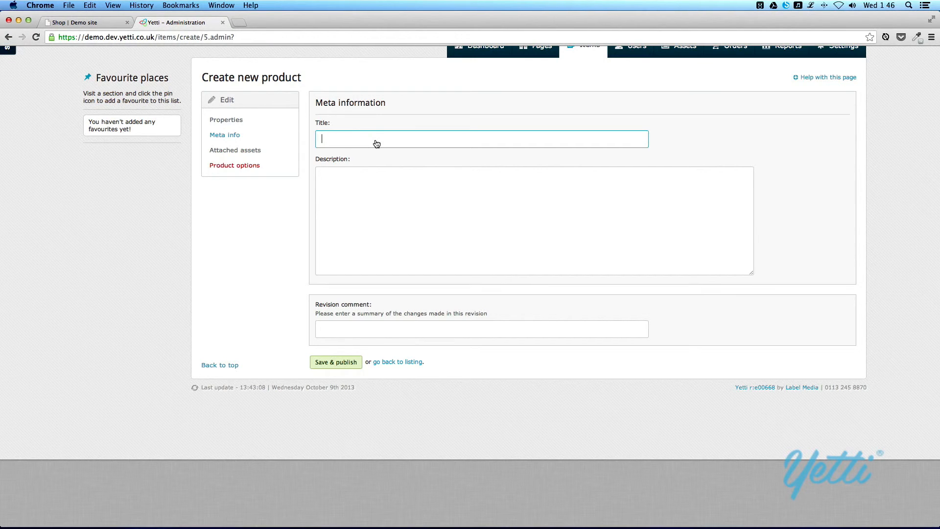
{"action": "type", "text": "Nice re"}
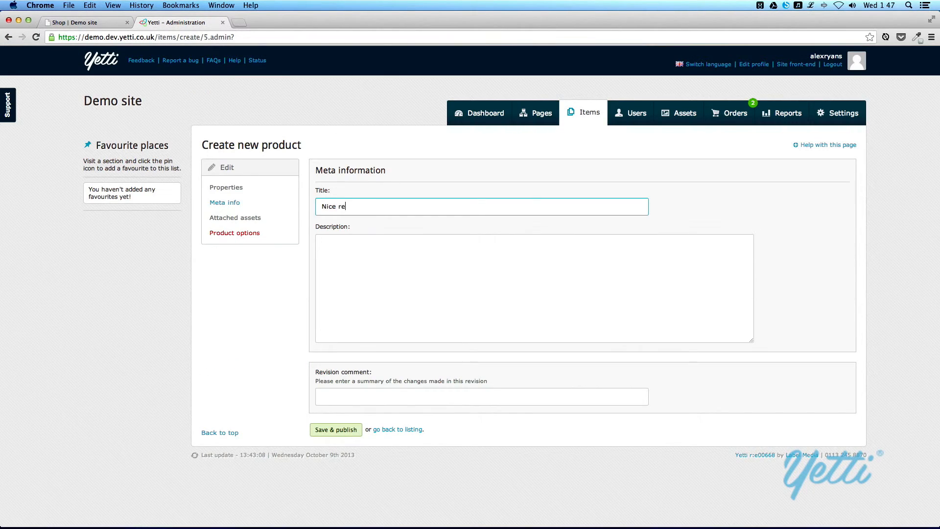
{"action": "type", "text": "d rug"}
Copy the entire product description from the properties into the meta description, and save and publish the product.
{"action": "left_click", "coordinate": [231, 188]}
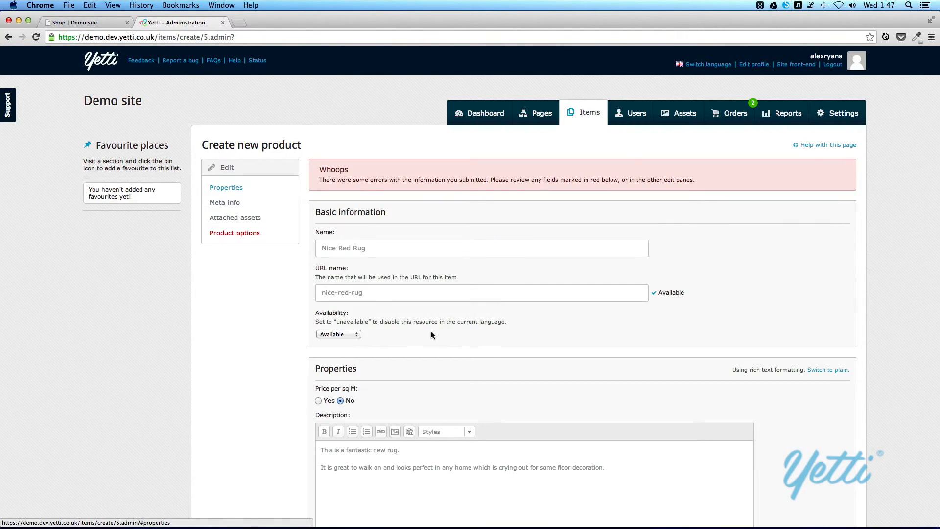
{"action": "scroll", "coordinate": [432, 346], "scroll_direction": "down", "scroll_amount": 2}
{"action": "left_click", "coordinate": [440, 424]}
{"action": "key", "text": "super+a"}
{"action": "key", "text": "super+c"}
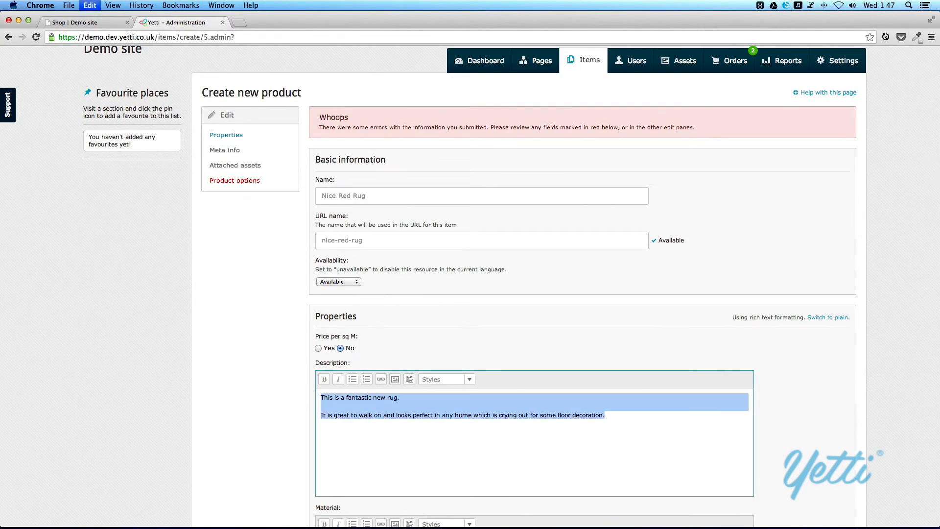
{"action": "left_click", "coordinate": [237, 154]}
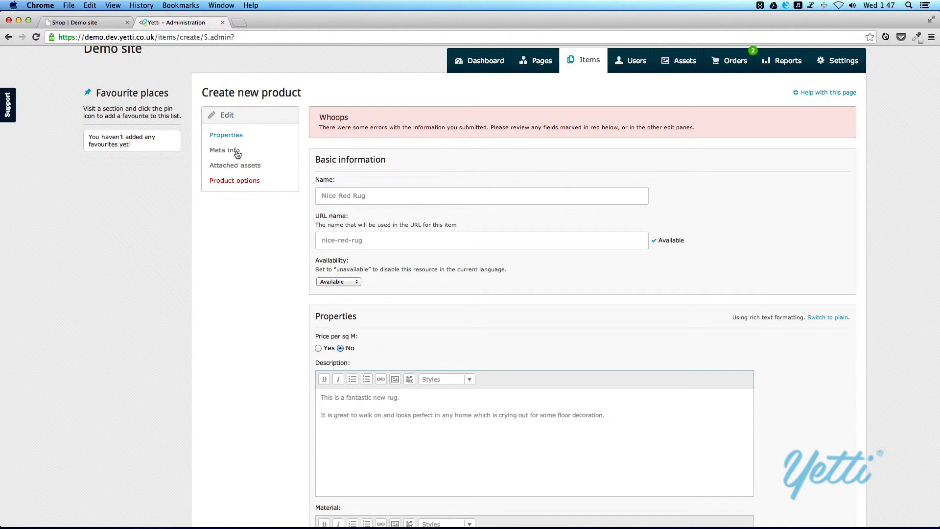
{"action": "left_click", "coordinate": [390, 223]}
{"action": "key", "text": "super+v"}
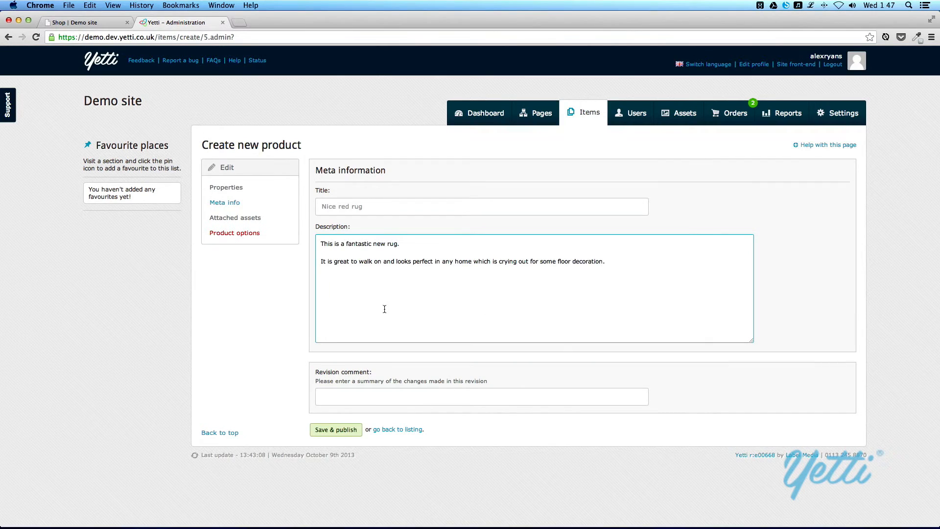
{"action": "left_click", "coordinate": [341, 431]}
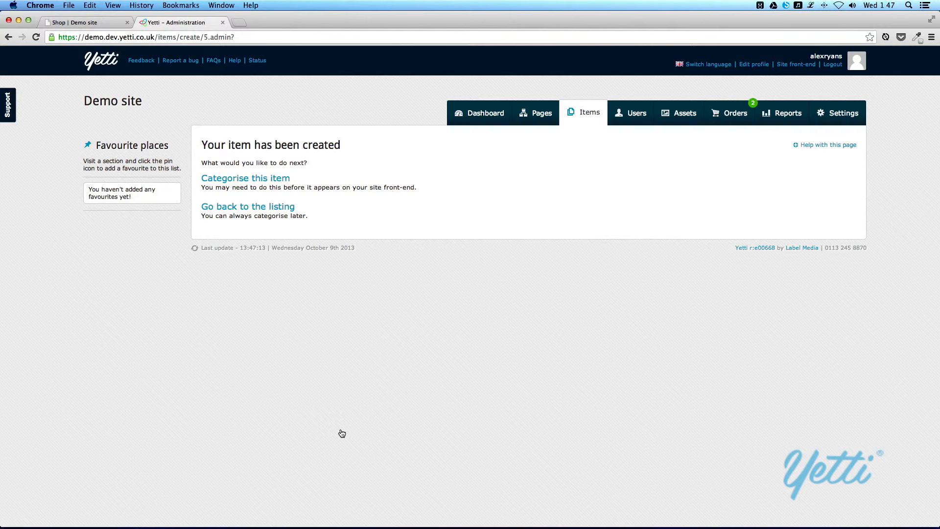
Categorise the new Nice Red Rug item under Products > Rugs > Contemporary and return to the product listing.
{"action": "left_click", "coordinate": [253, 179]}
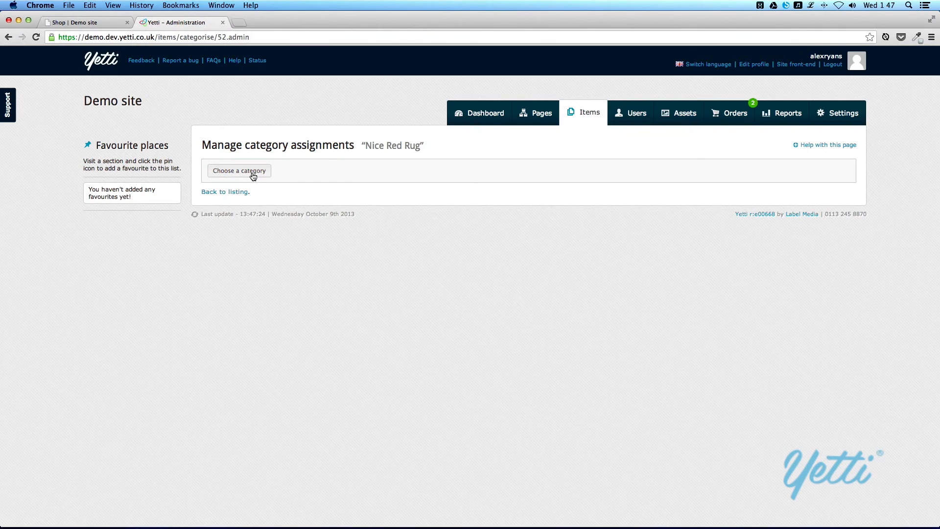
{"action": "left_click", "coordinate": [252, 172]}
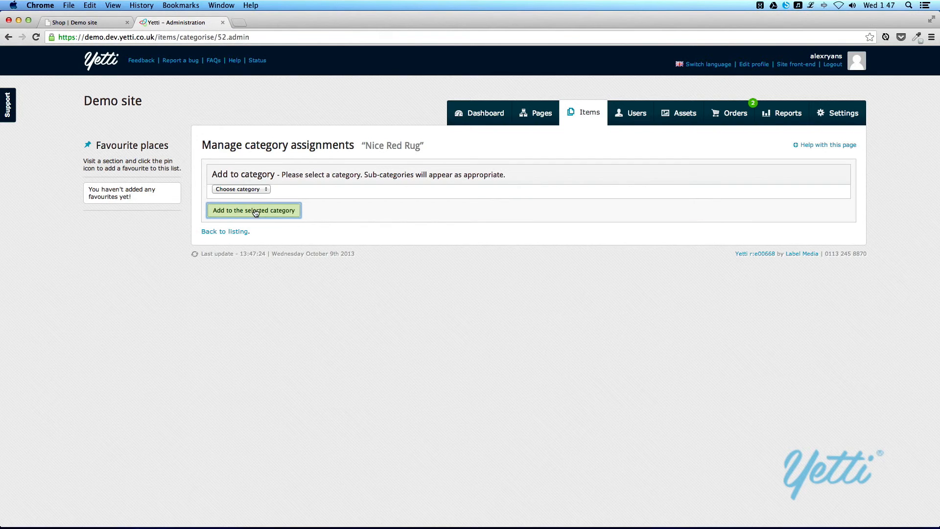
{"action": "left_click", "coordinate": [252, 191]}
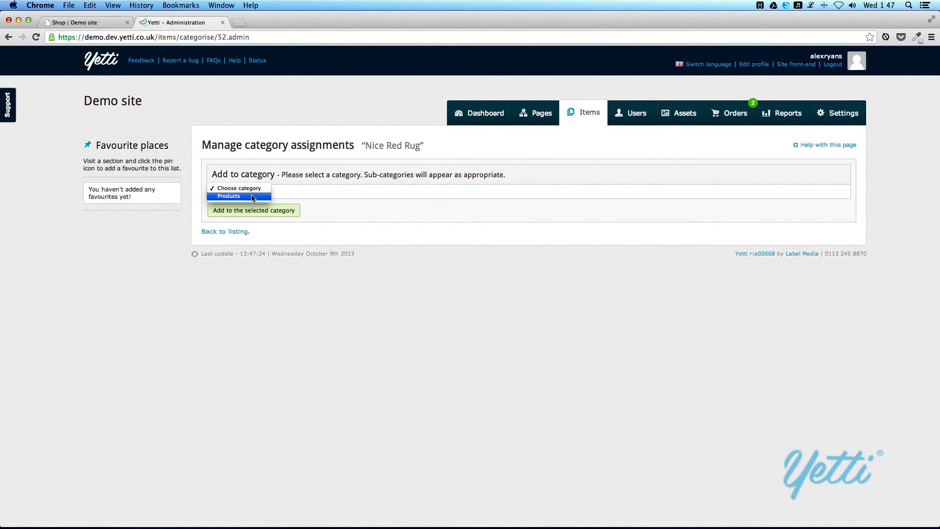
{"action": "left_click", "coordinate": [252, 196]}
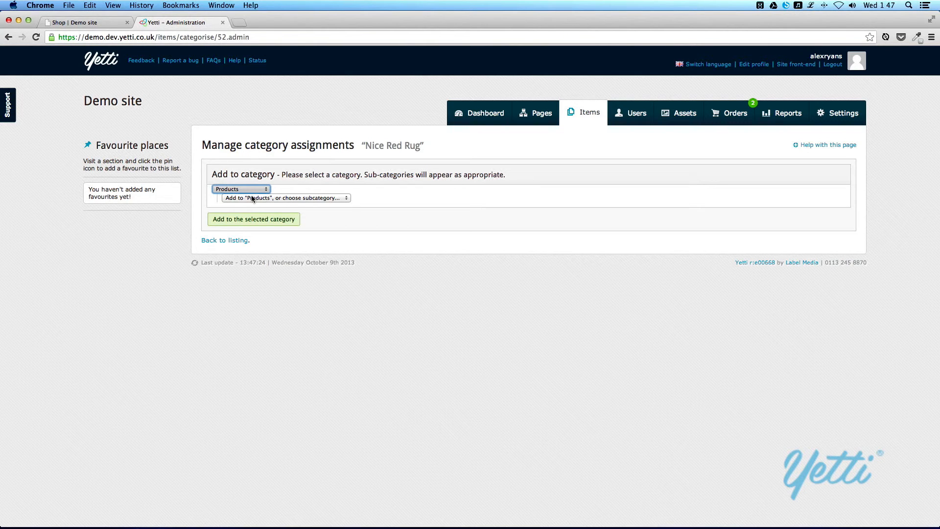
{"action": "left_click", "coordinate": [252, 198]}
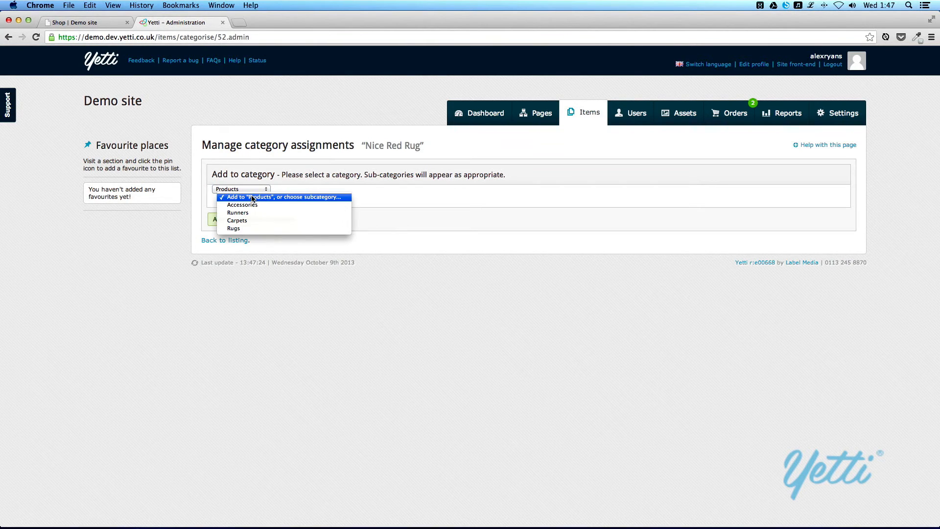
{"action": "left_click", "coordinate": [246, 230]}
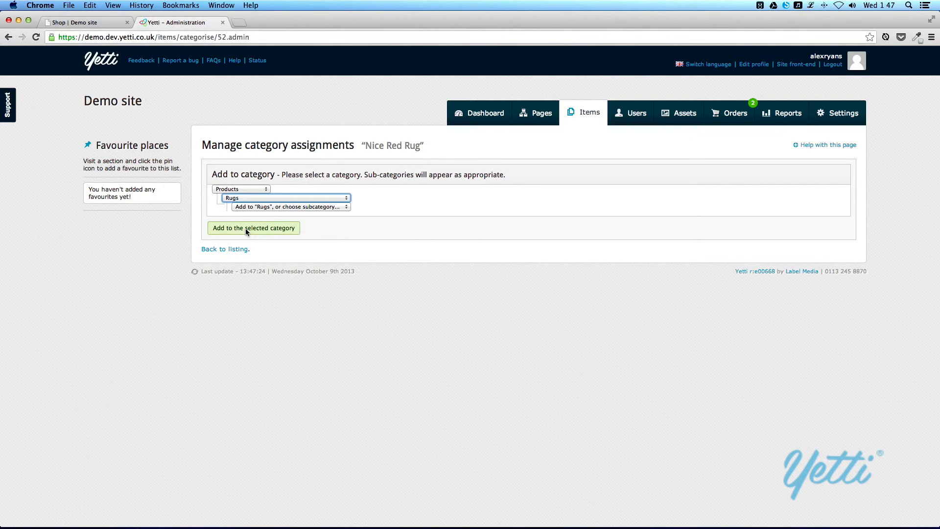
{"action": "left_click", "coordinate": [260, 207]}
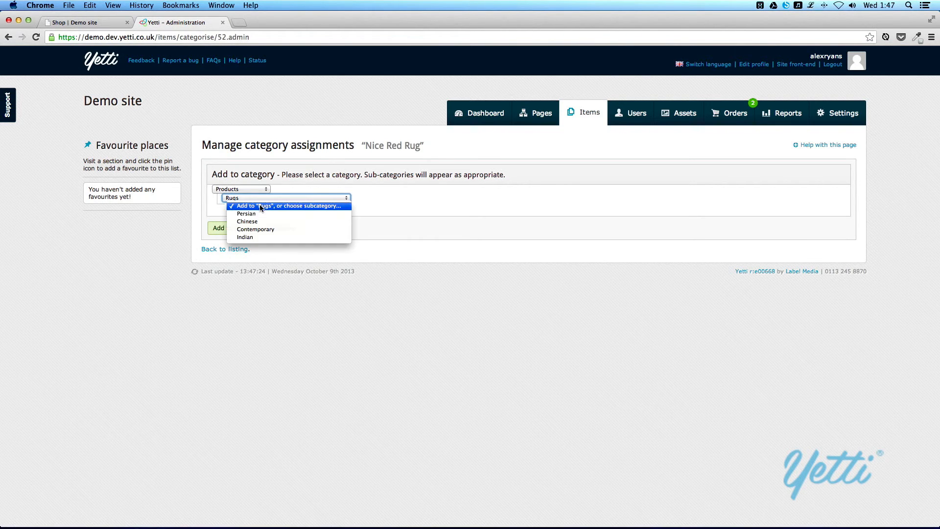
{"action": "left_click", "coordinate": [239, 230]}
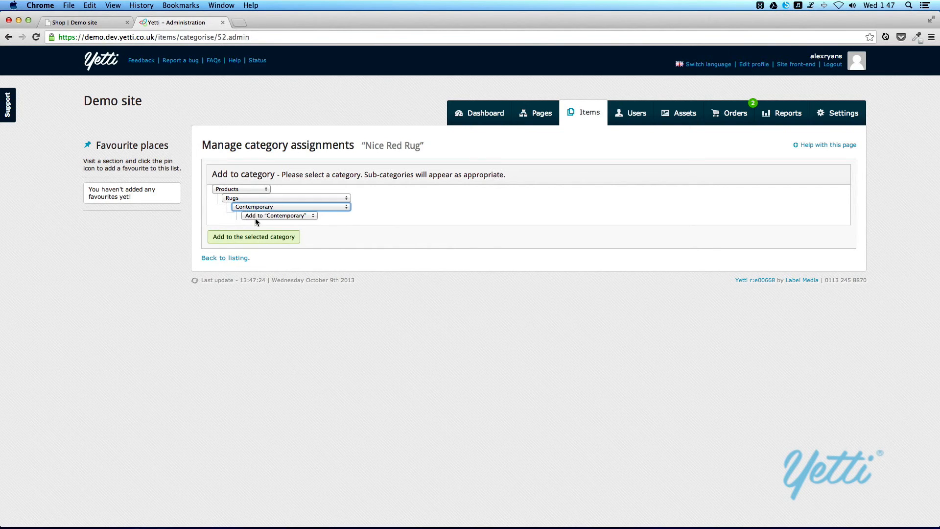
{"action": "left_click", "coordinate": [255, 218]}
{"action": "left_click", "coordinate": [215, 218]}
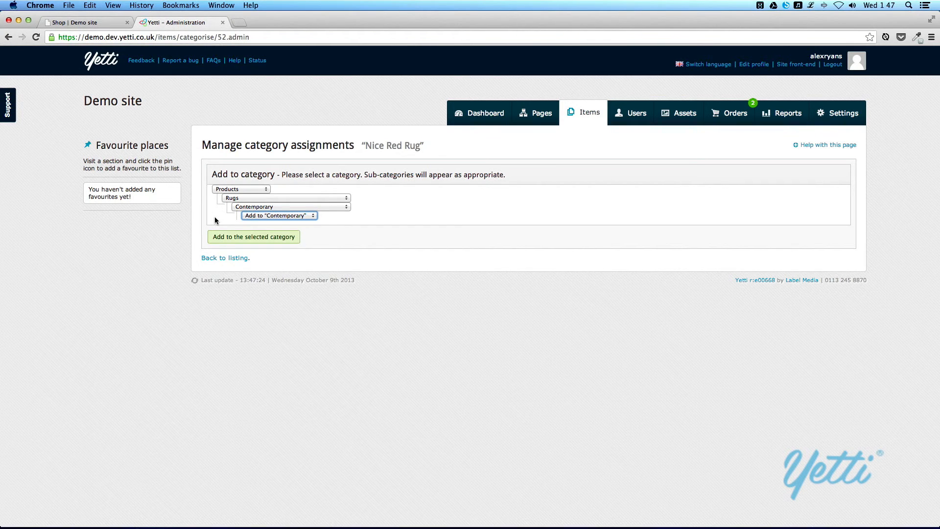
{"action": "left_click", "coordinate": [220, 237]}
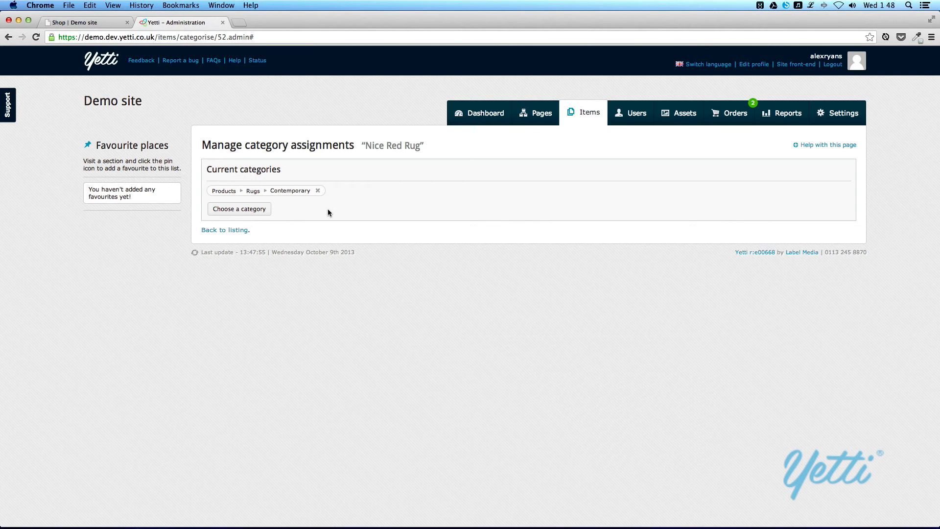
{"action": "left_click", "coordinate": [211, 231]}
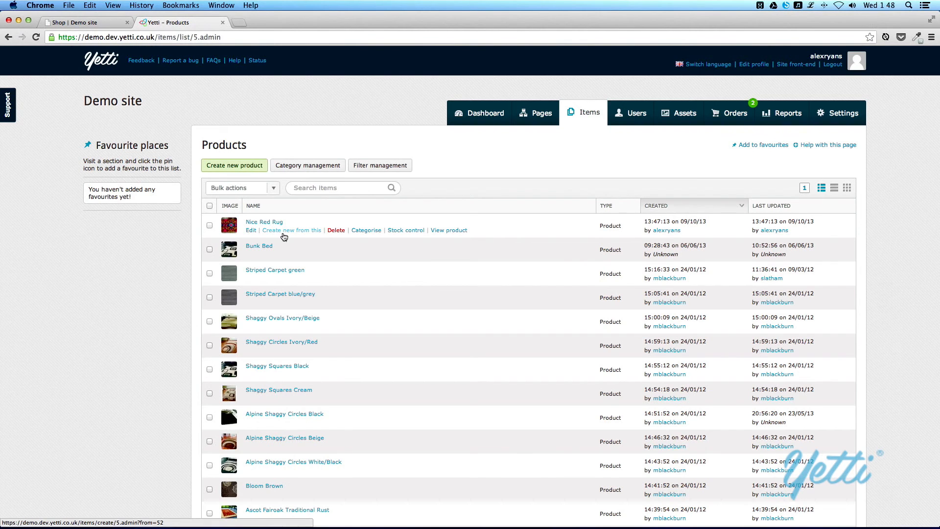
Switch to the Woven & Tufted demo shop, reload its products page and open the Nice Red Rug product.
{"action": "left_click", "coordinate": [108, 20]}
{"action": "key", "text": "super+r"}
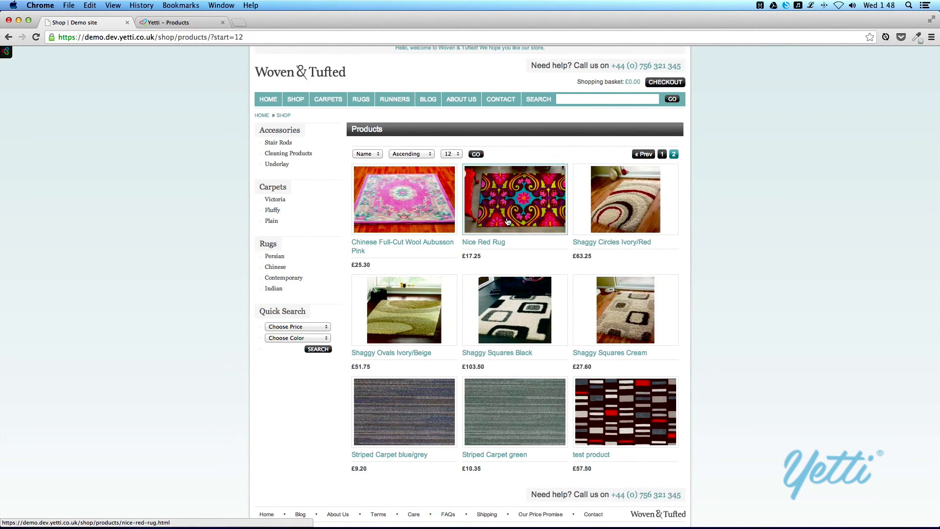
{"action": "left_click", "coordinate": [509, 223]}
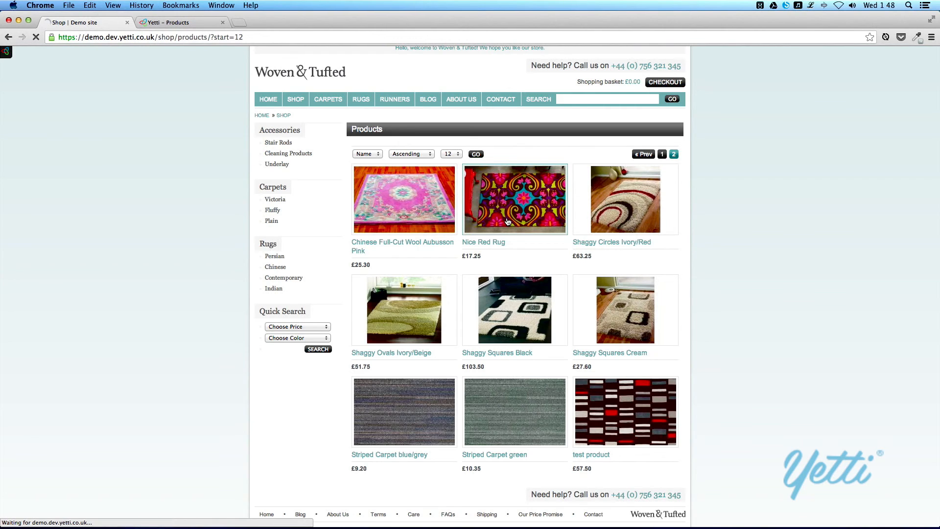